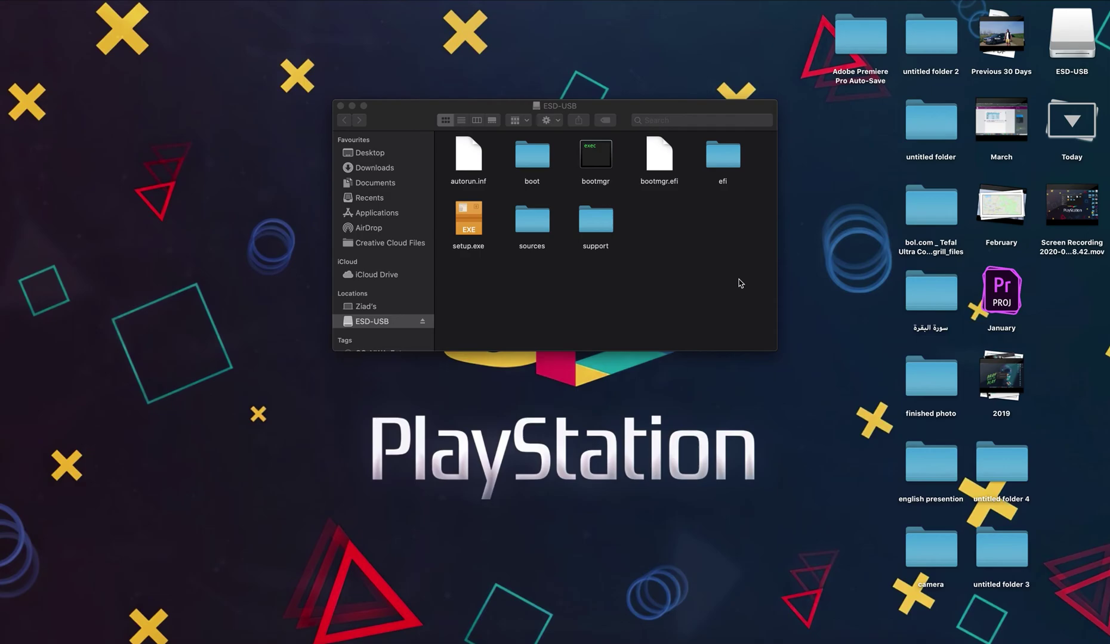
Launch Disk Utility from Spotlight and select the ESD-USB drive.
key(super+space)
text(qui)
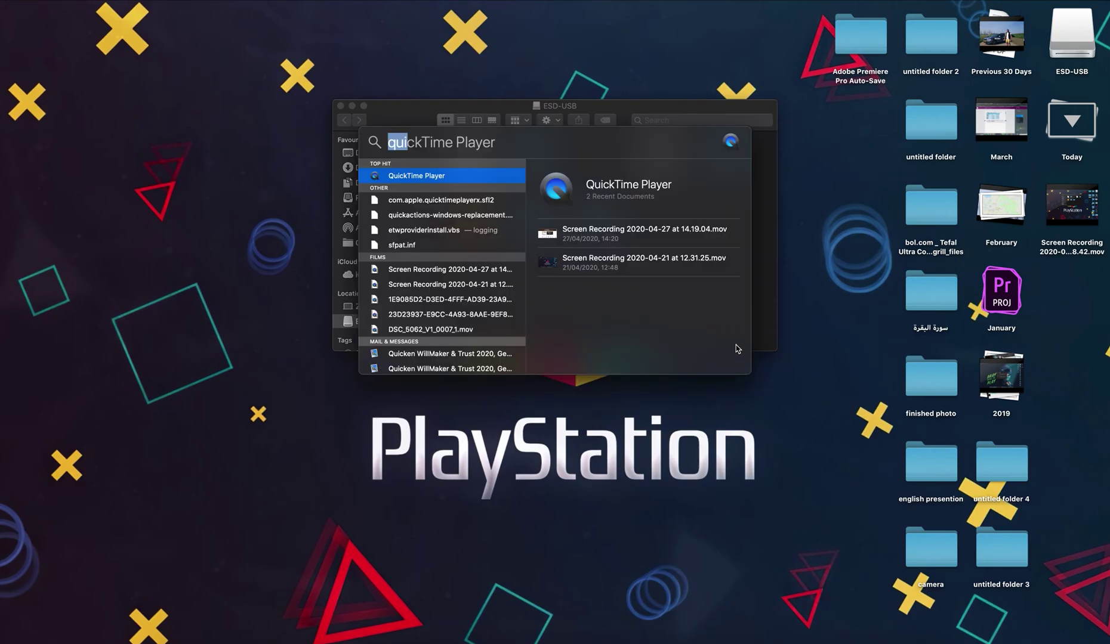
text(disk)
key(Return)
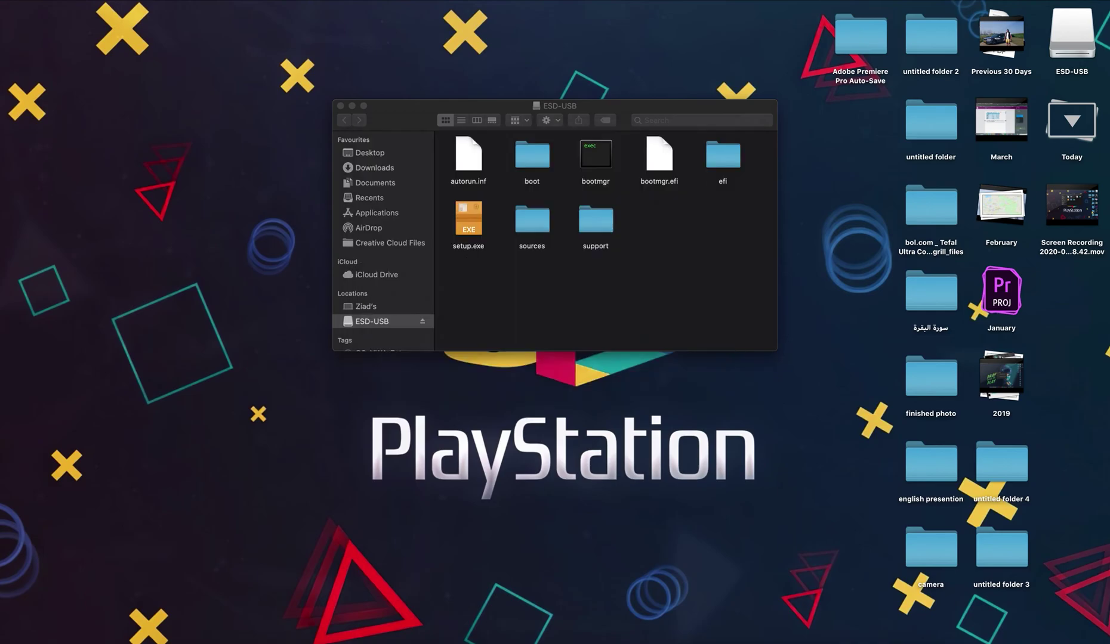
click(378, 327)
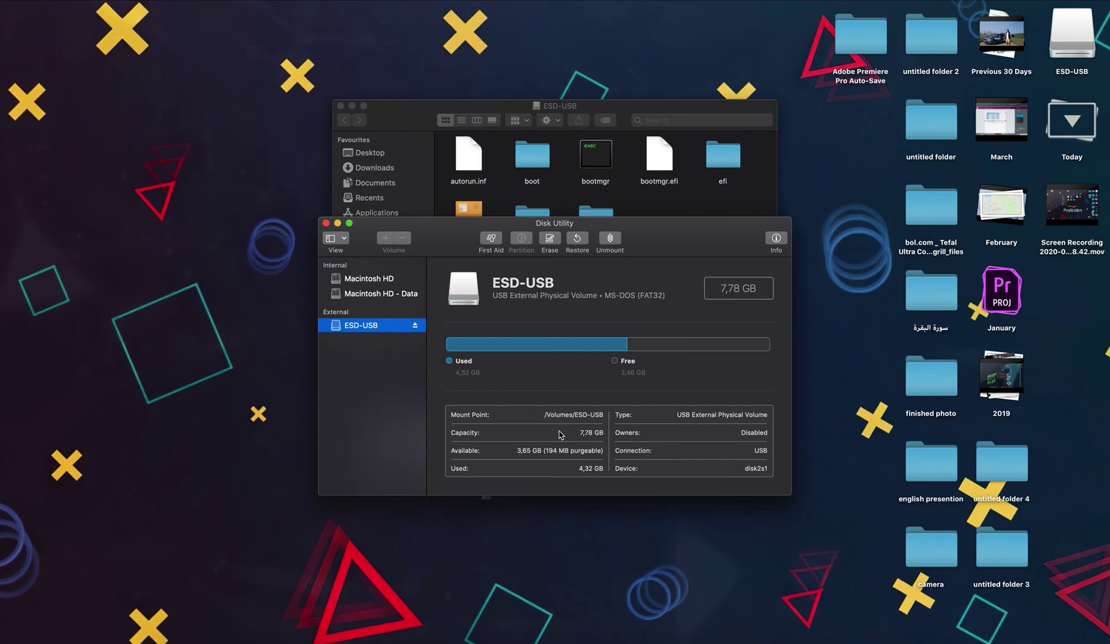
Start erasing the ESD-USB drive from the Disk Utility toolbar.
click(551, 241)
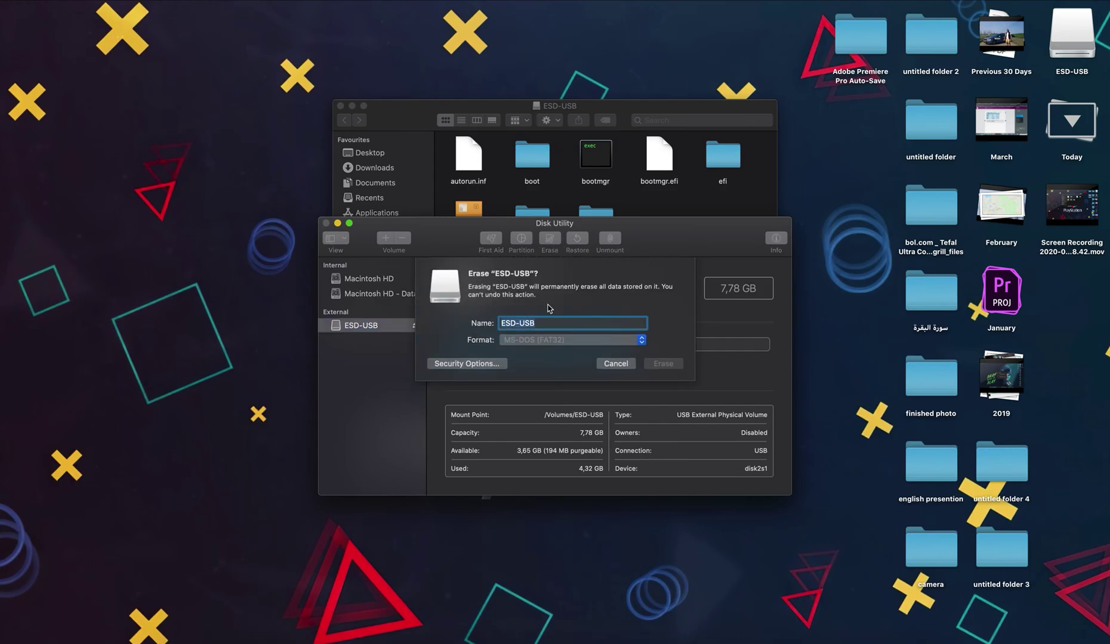
Erase ESD-USB as ExFAT and dismiss the completion message.
click(545, 345)
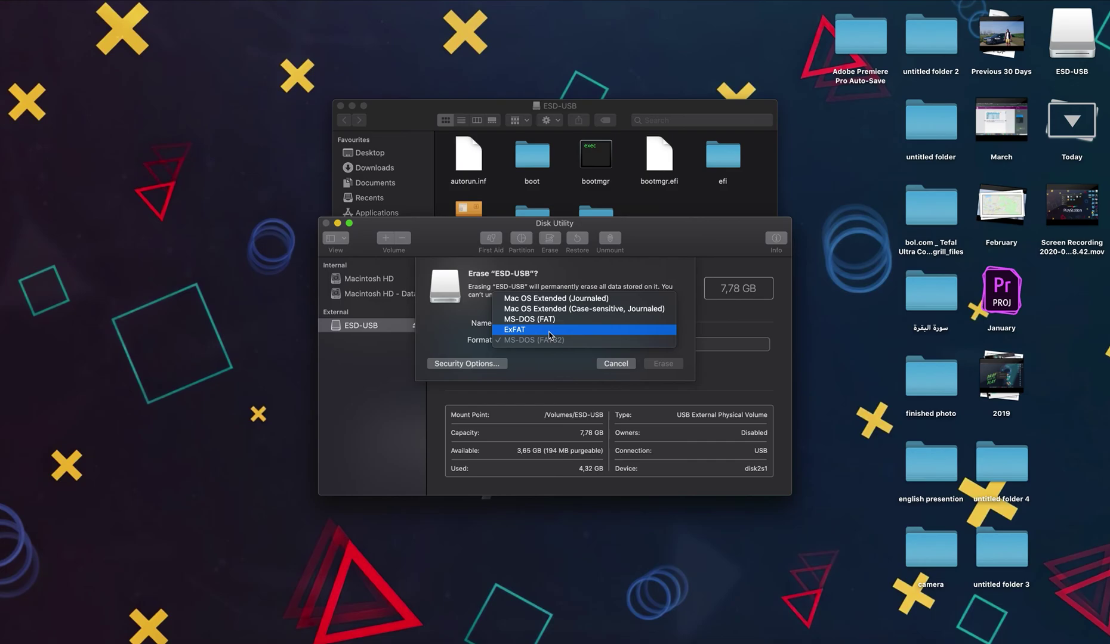
click(549, 335)
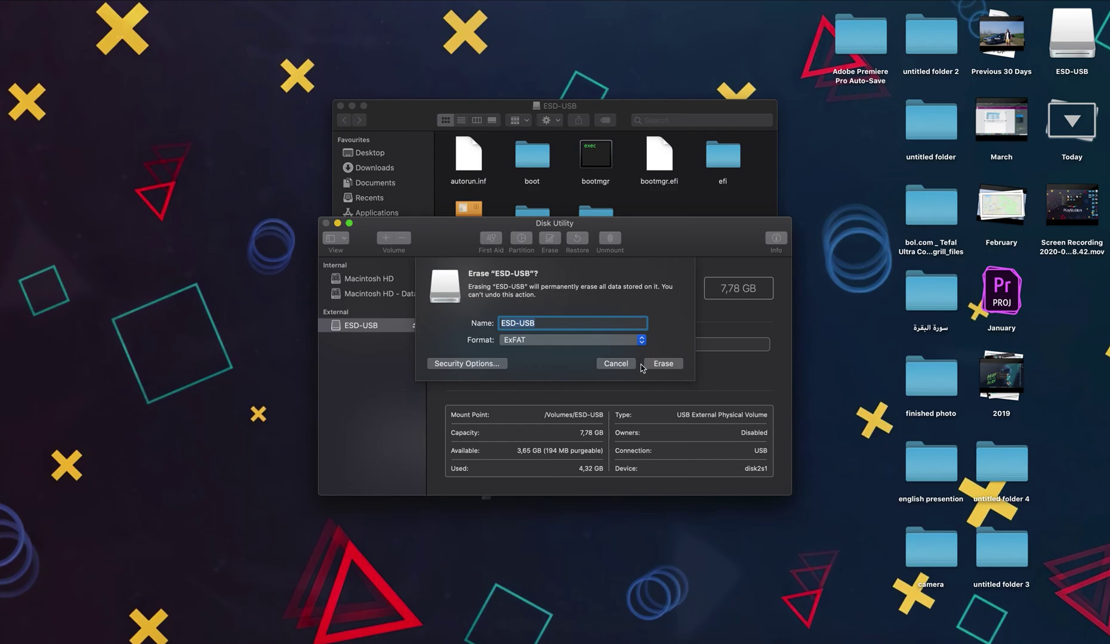
click(659, 366)
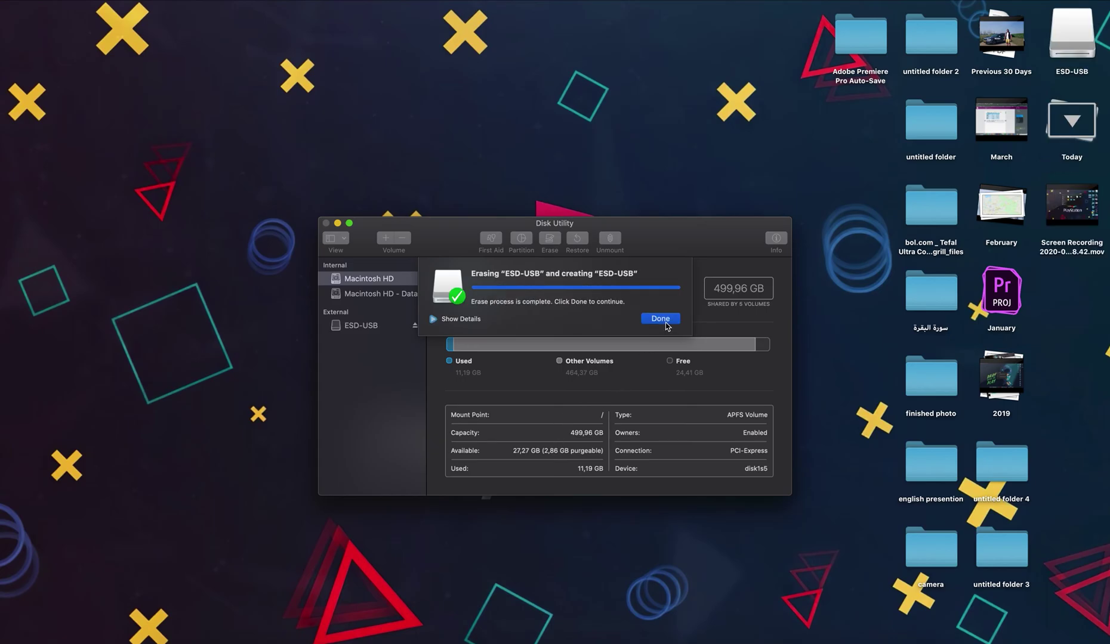
click(661, 318)
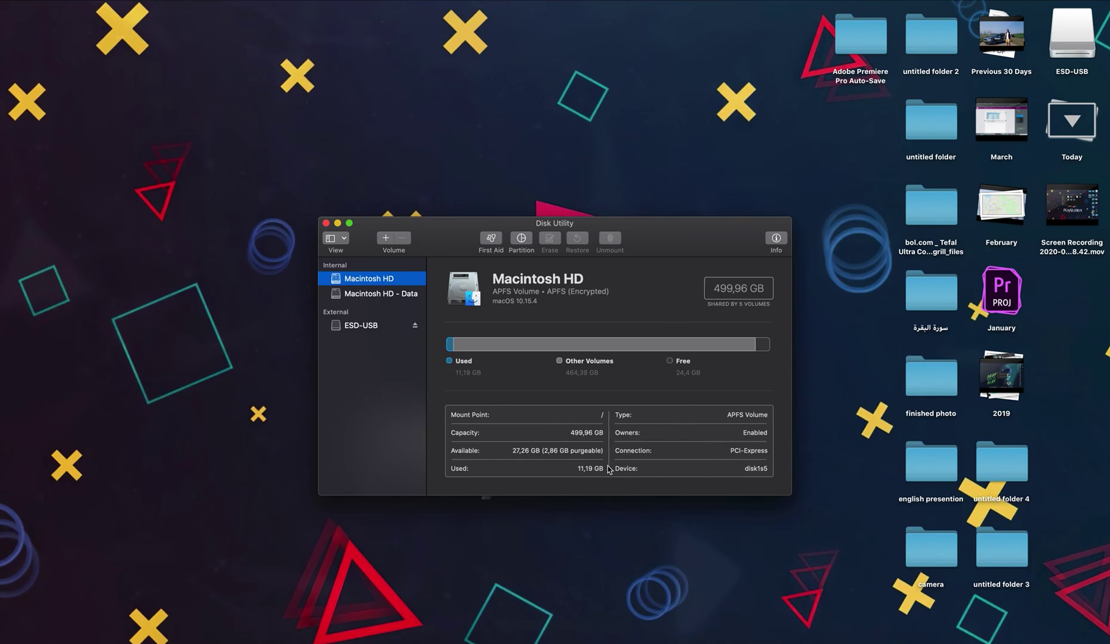
Open the erased ESD-USB drive from the desktop and move its window left.
double_click(1073, 36)
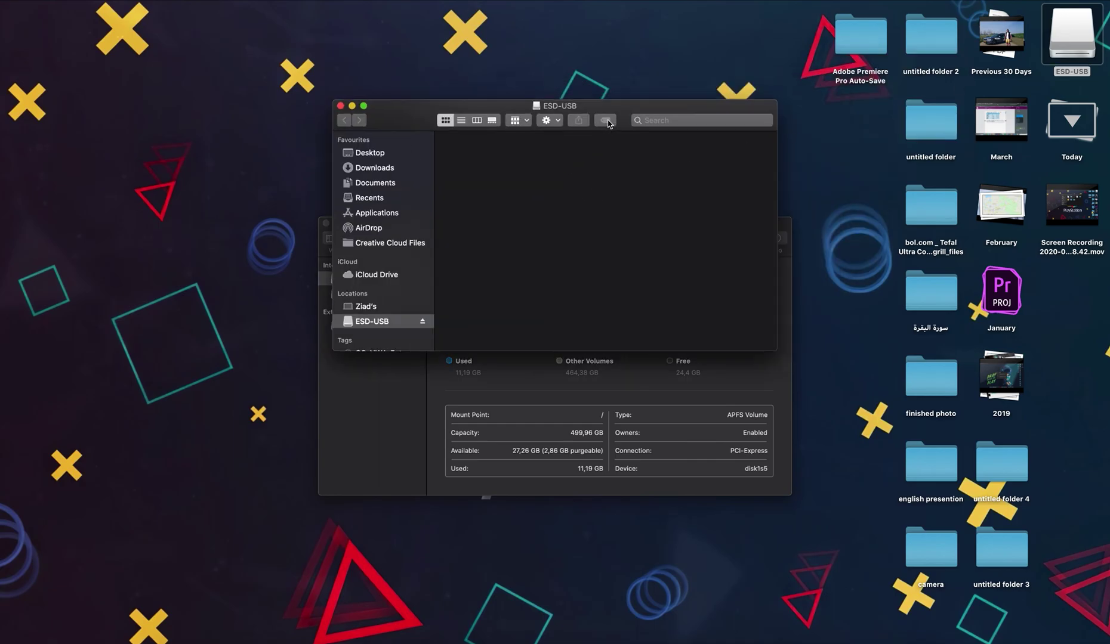
mouse_move(607, 113)
mouse_down()
mouse_move(500, 119)
mouse_move(274, 215)
mouse_up()
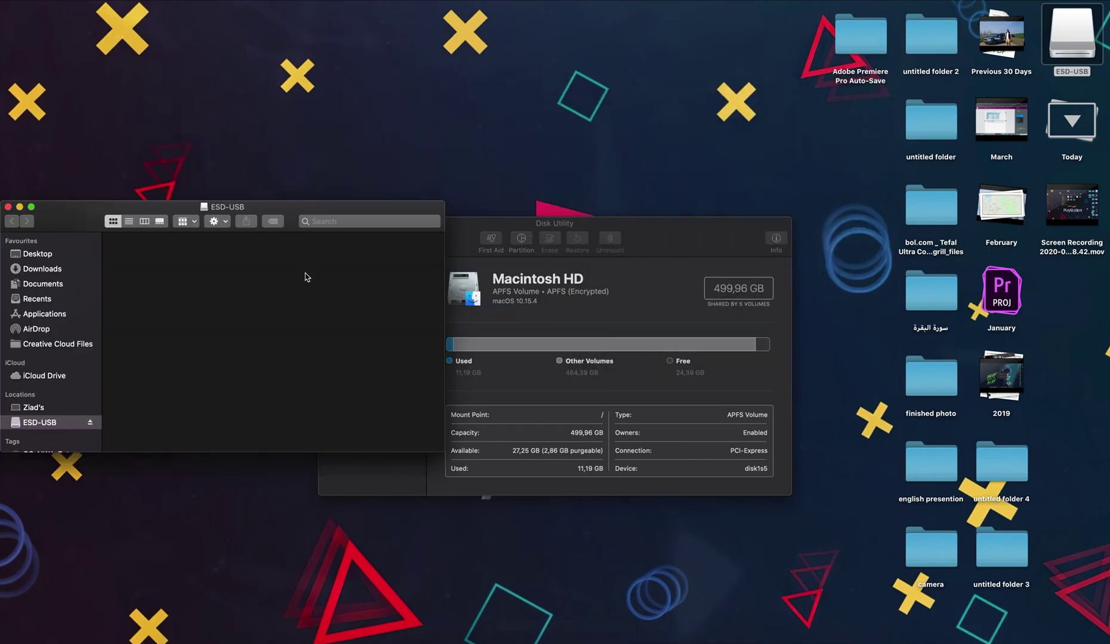